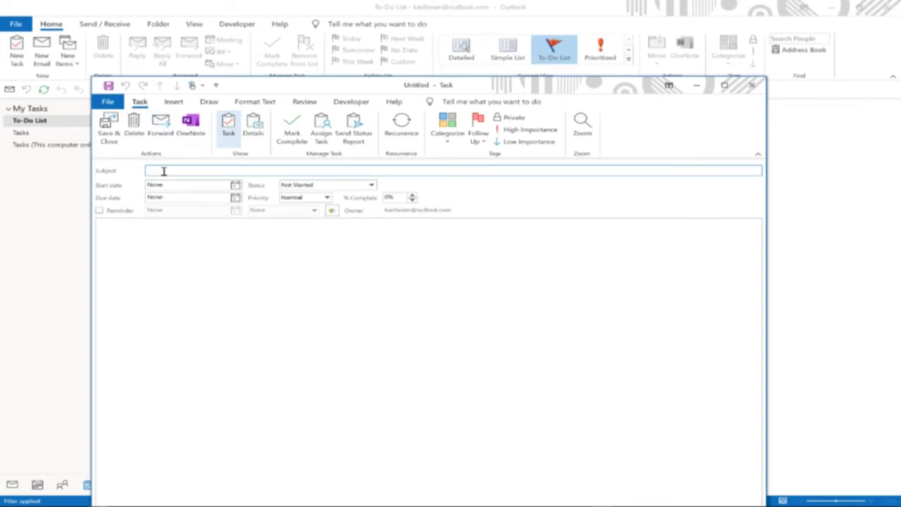
- Fill in the open task with subject "get groceries", start date 7/17/2020 and status Not Started, and save and close it
text(get groceries)
click(173, 184)
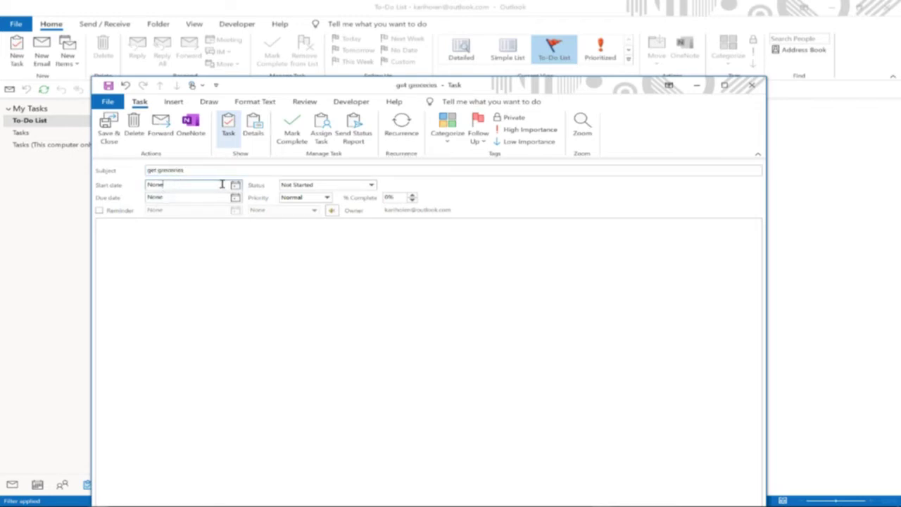
click(236, 184)
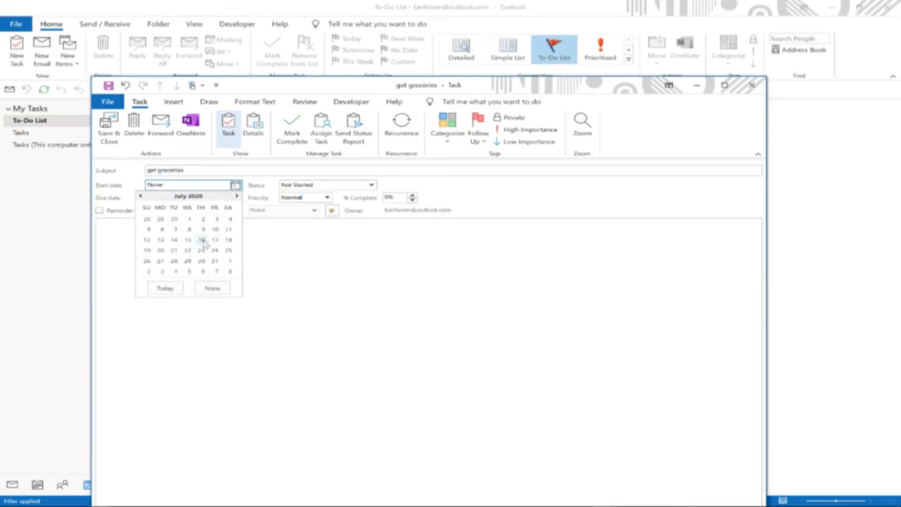
click(214, 239)
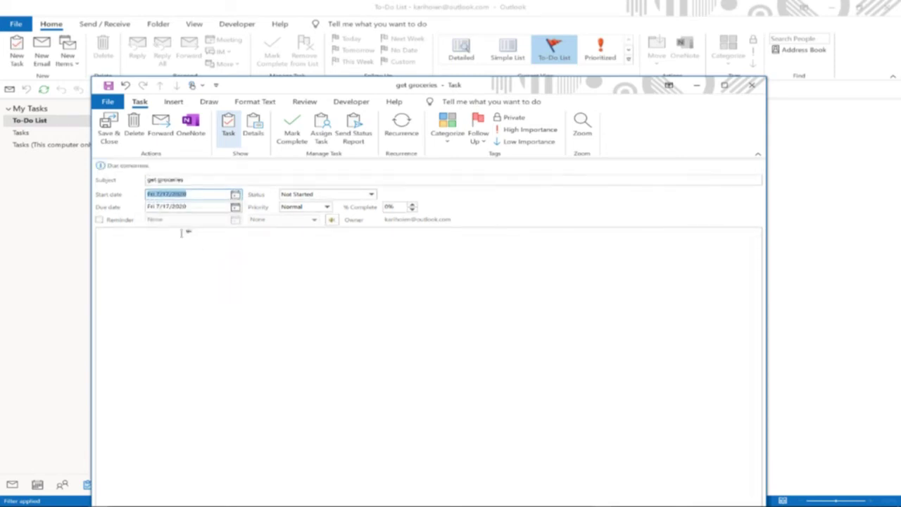
click(340, 197)
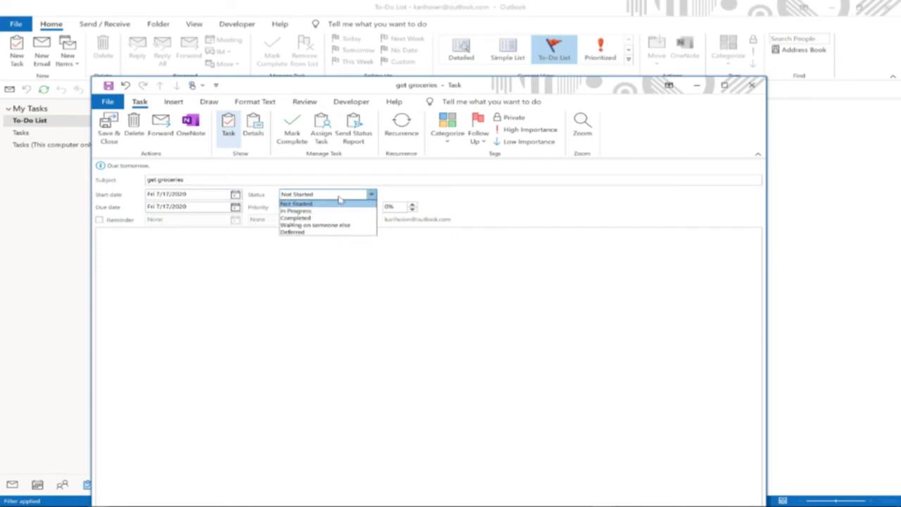
click(340, 199)
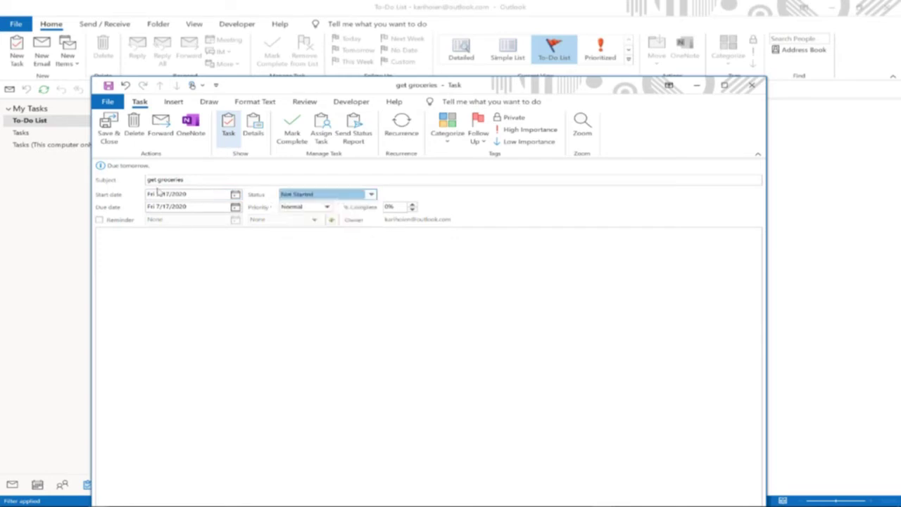
click(109, 134)
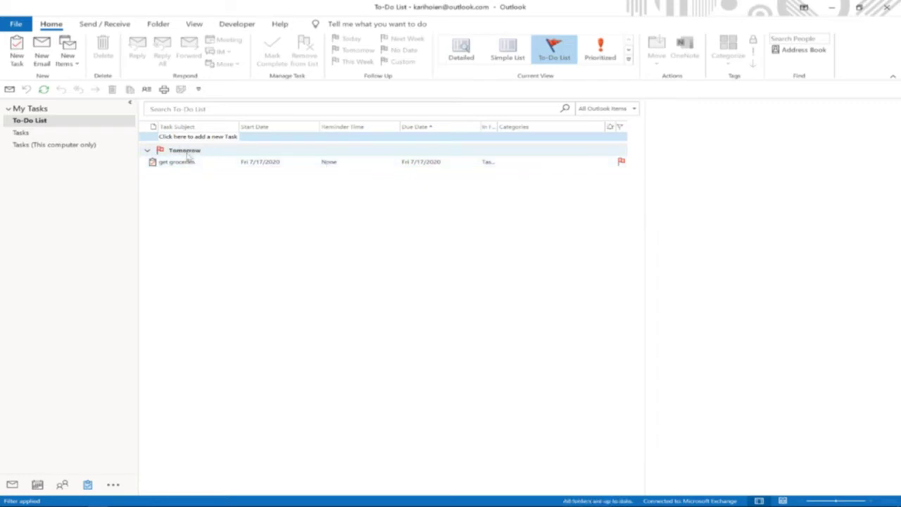
- Create a new task with the subject "Work on month end financials"
click(17, 56)
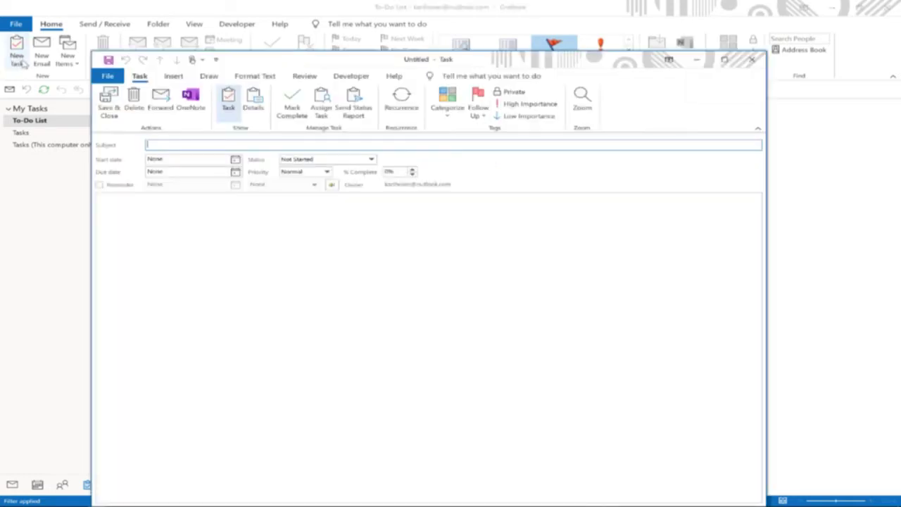
text(Work mo)
key(BackSpace)
key(BackSpace)
key(BackSpace)
text(on month end financials)
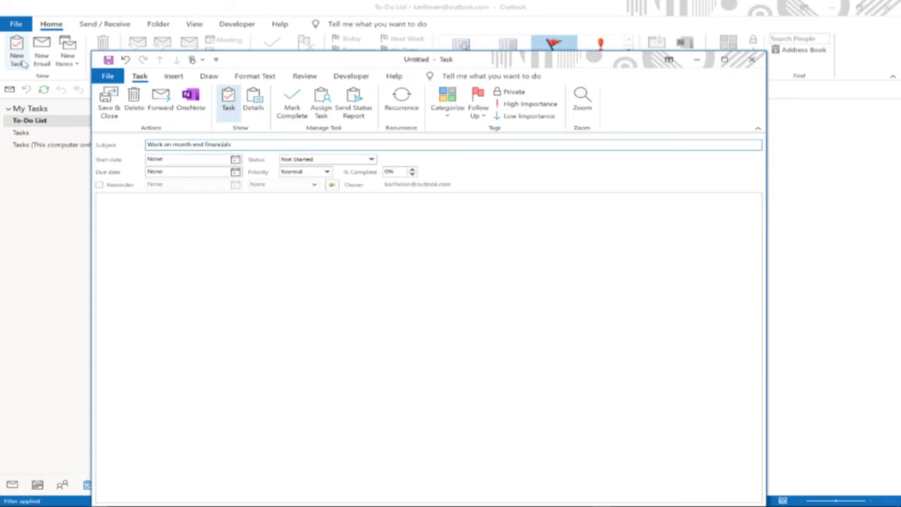
- Set the month end financials task's start date to 8/4/2020 and its priority to High
click(235, 159)
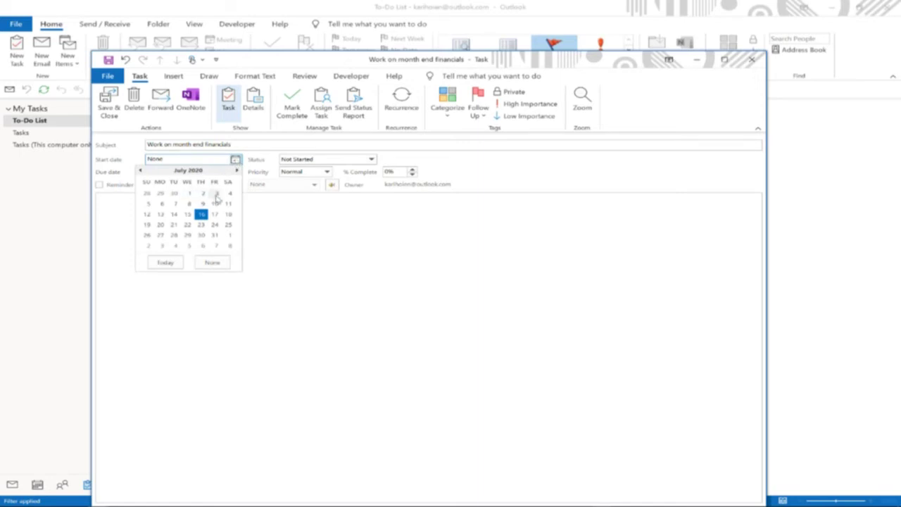
click(237, 171)
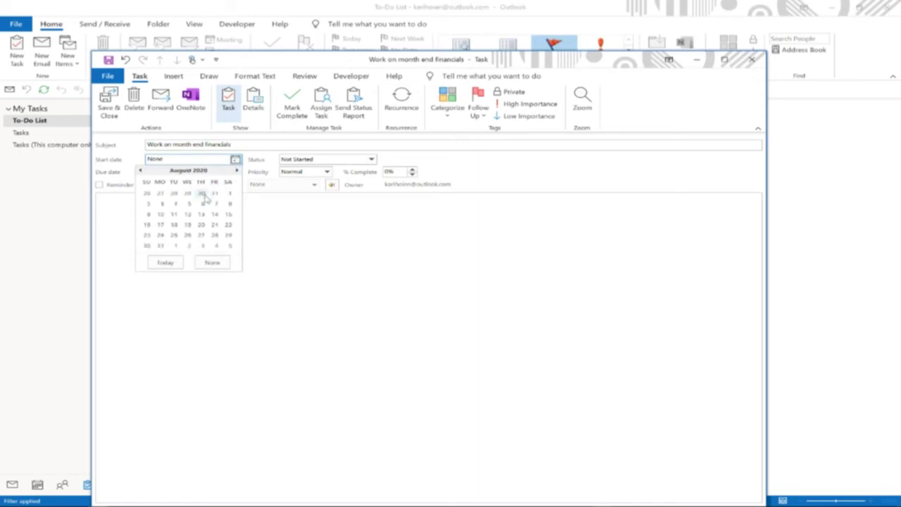
click(176, 203)
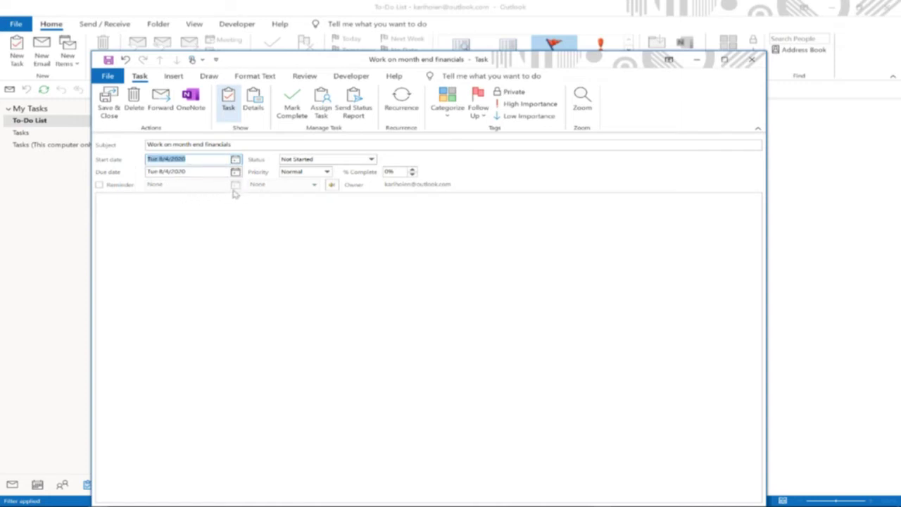
click(326, 172)
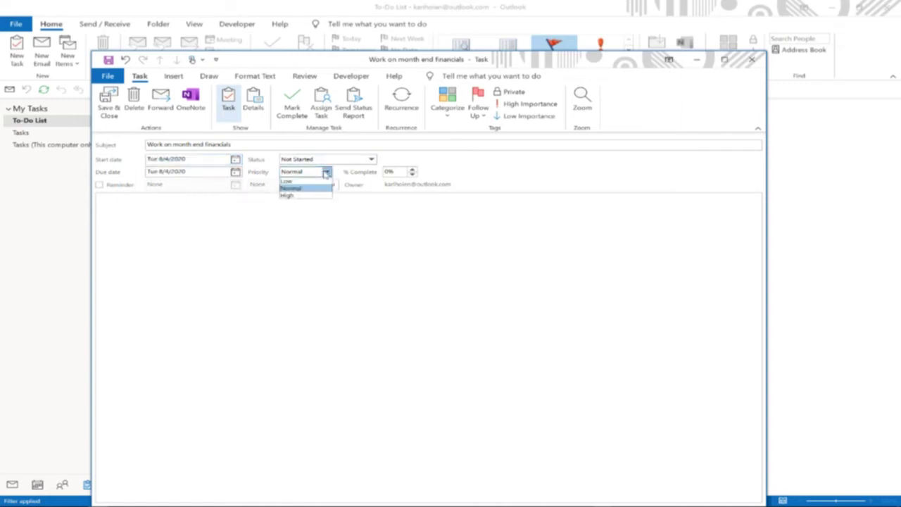
click(299, 195)
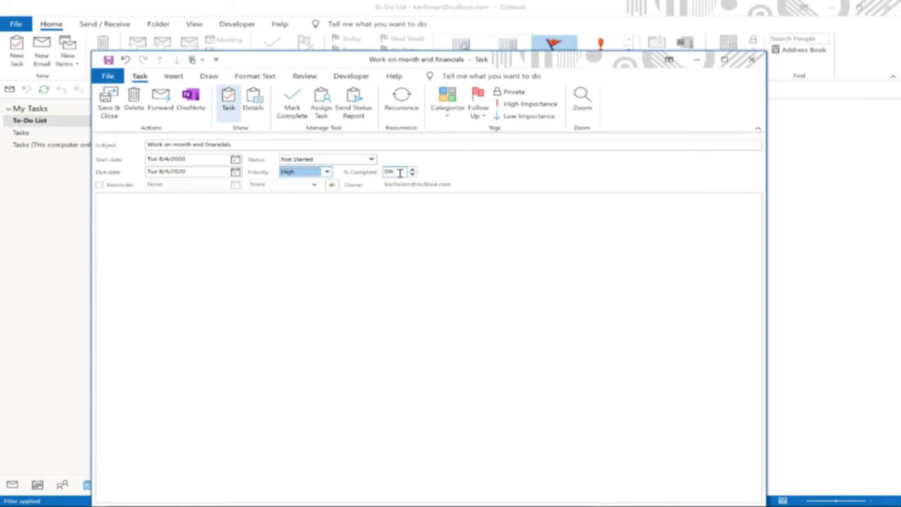
- Make the month end financials task recur monthly on day 4 of every 1 month, and save and close it
click(417, 107)
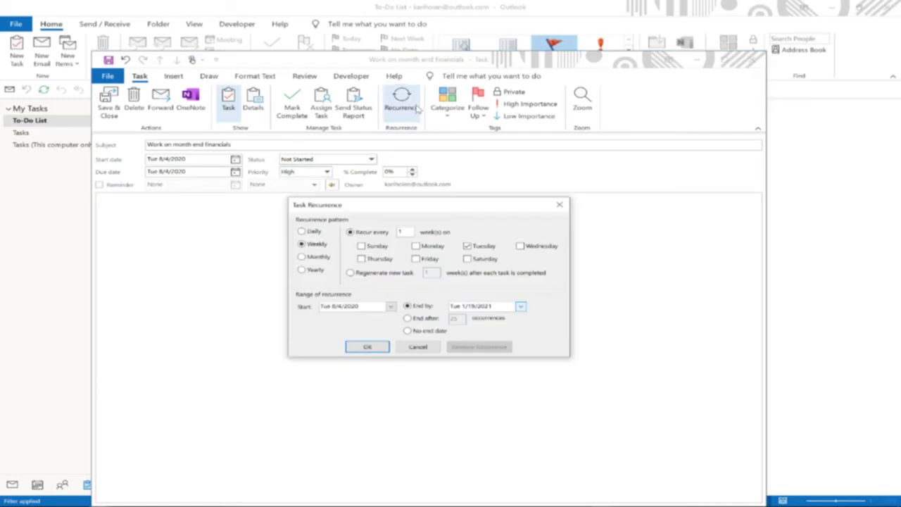
click(326, 260)
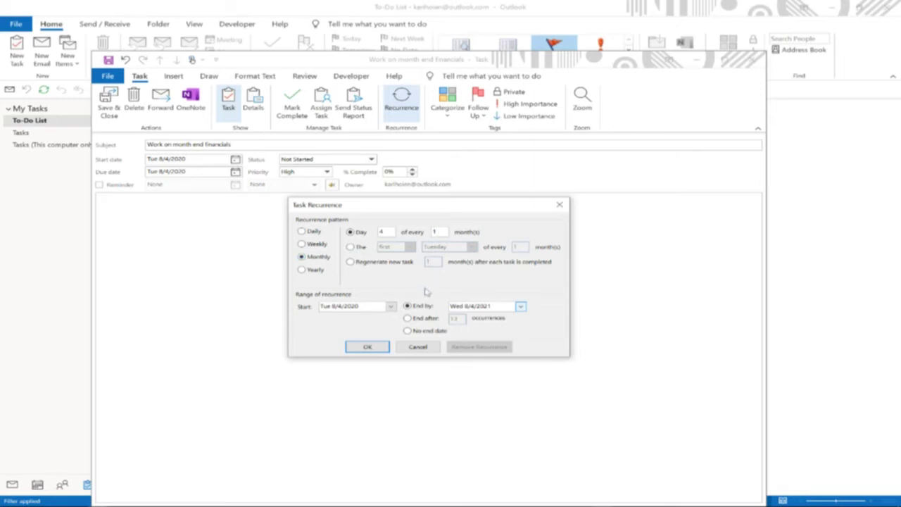
click(367, 348)
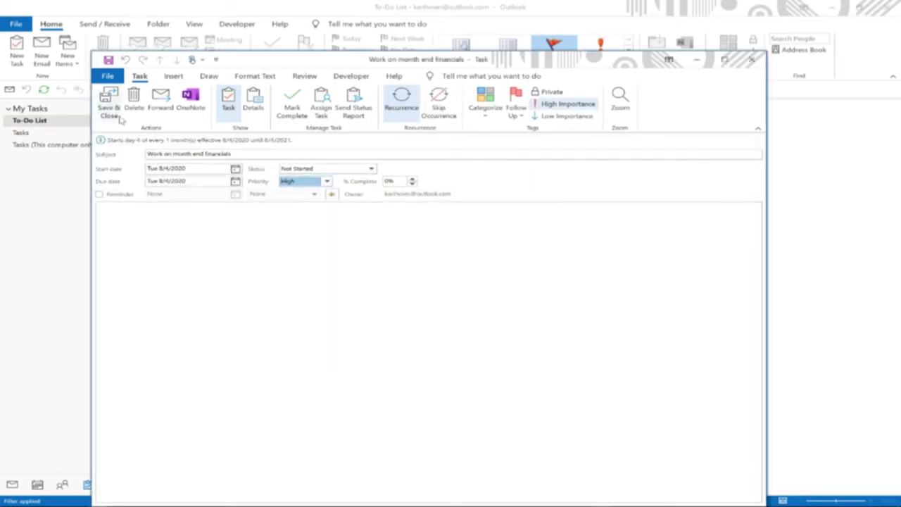
click(110, 106)
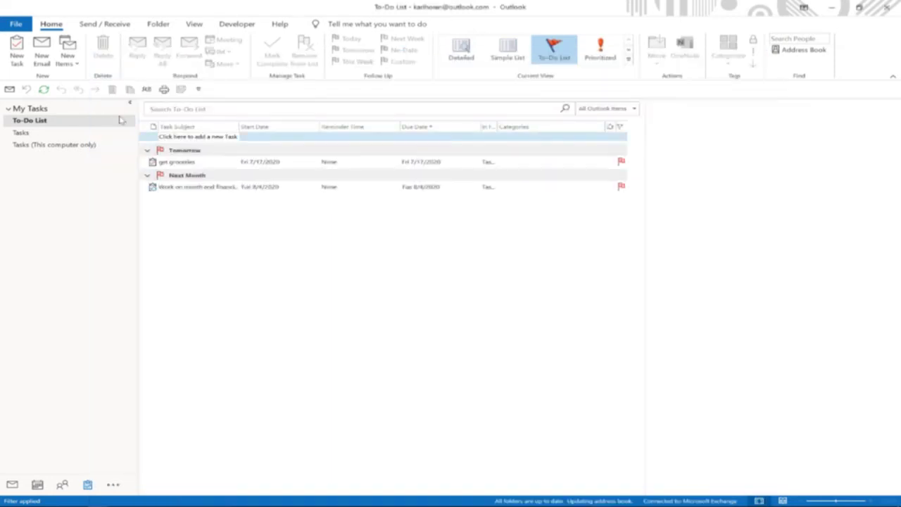
- Mark the "get groceries" task in the to-do list as complete
click(181, 186)
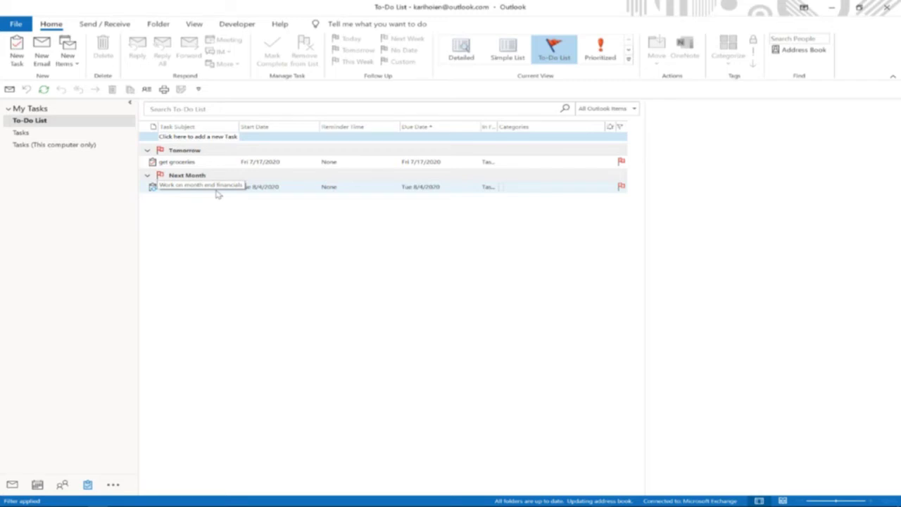
click(185, 161)
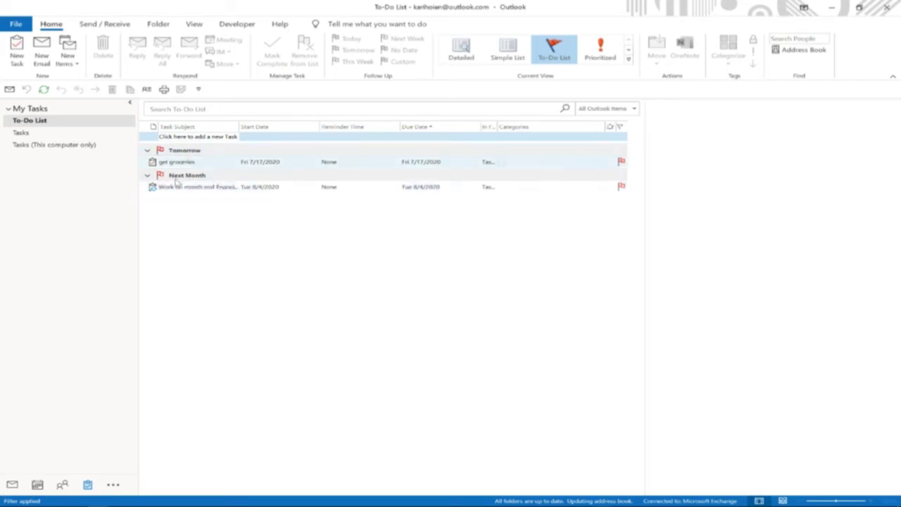
click(192, 187)
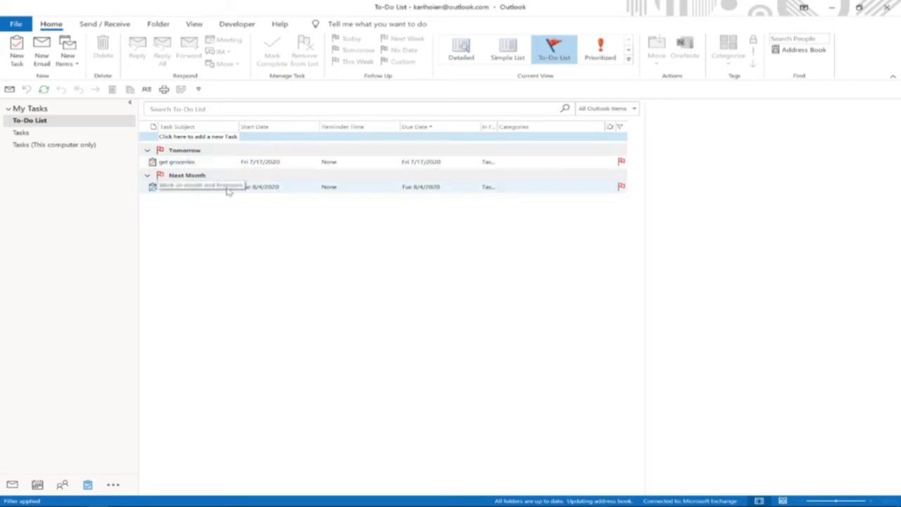
click(225, 162)
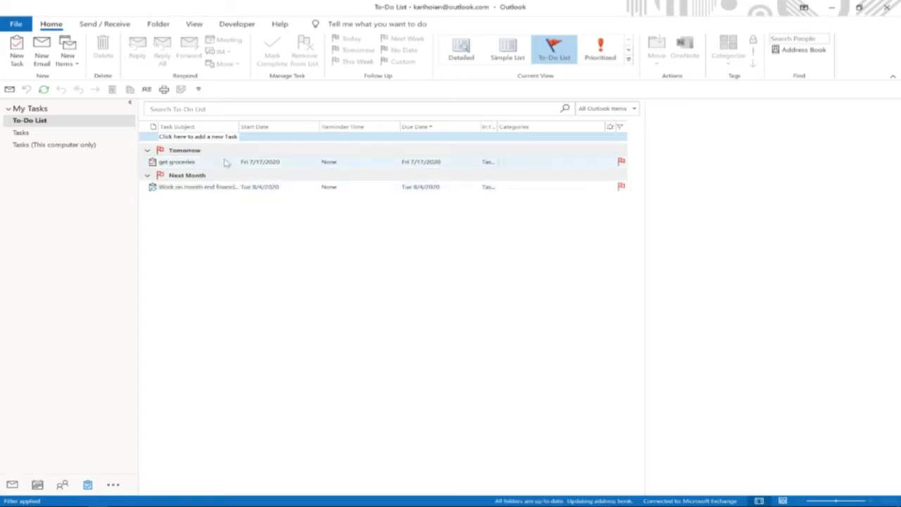
click(226, 162)
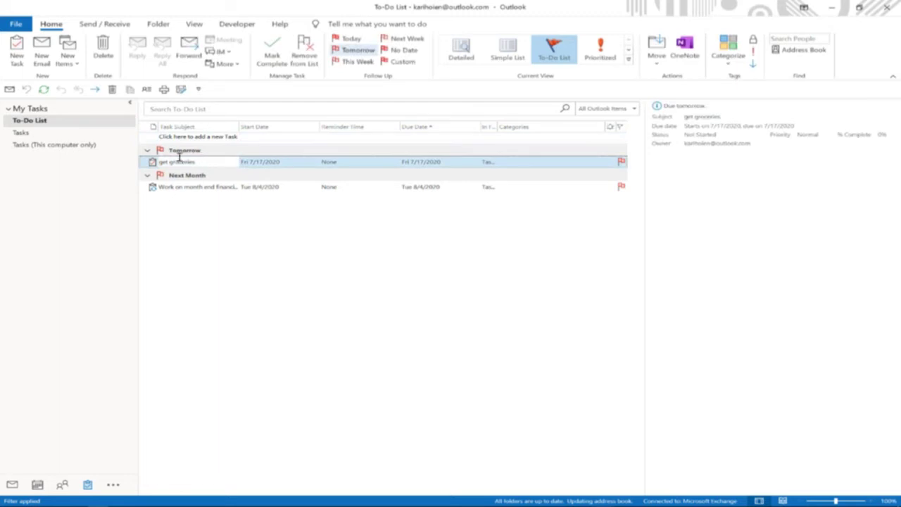
click(621, 162)
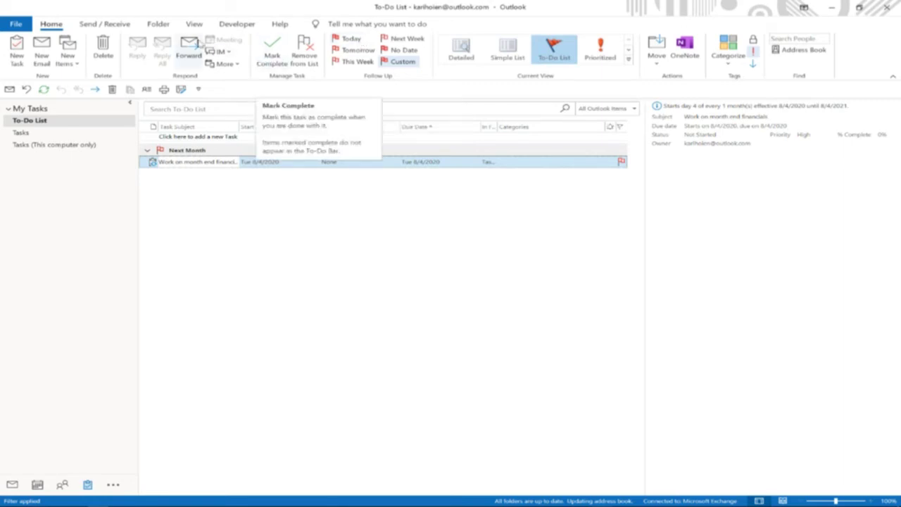
- View the tasks as a Simple List, including completed ones, and return to the To-Do List view
click(194, 24)
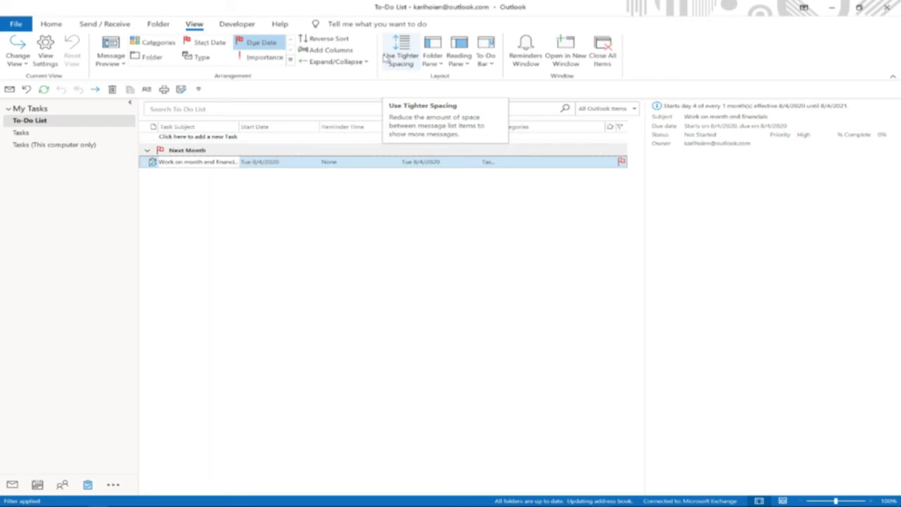
scroll(385, 59, up, 3)
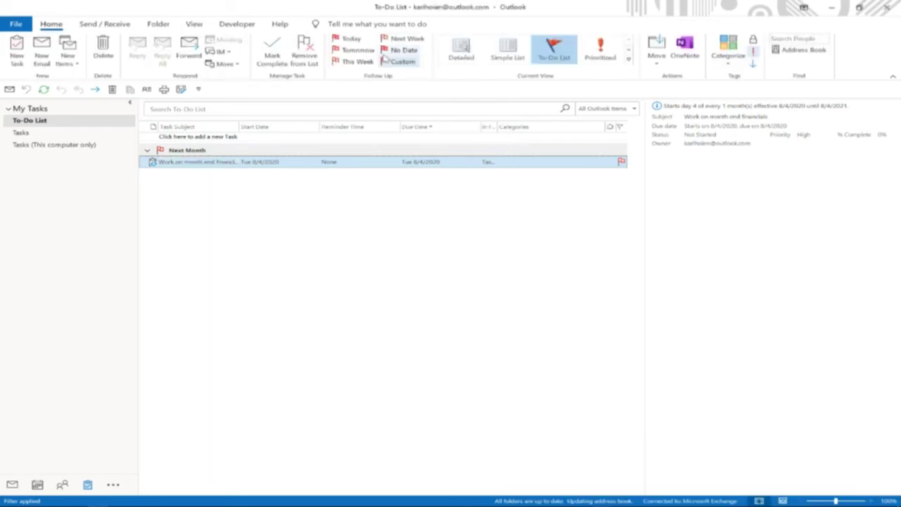
click(520, 56)
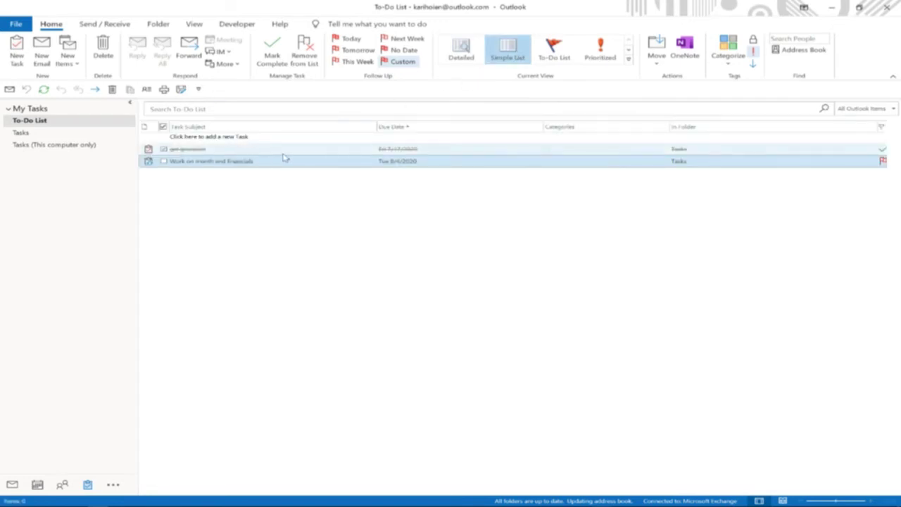
click(563, 55)
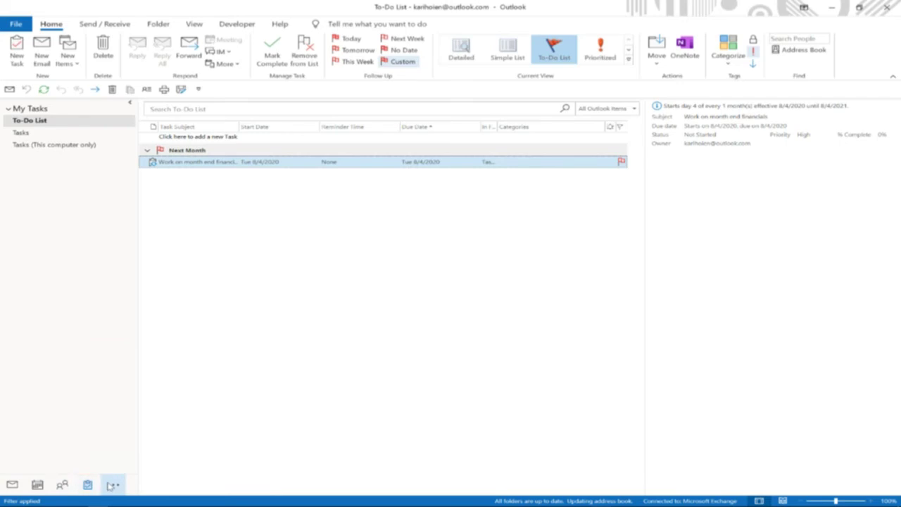
- Go to Notes and create a note reading "grab milk today", closing it when written
click(113, 485)
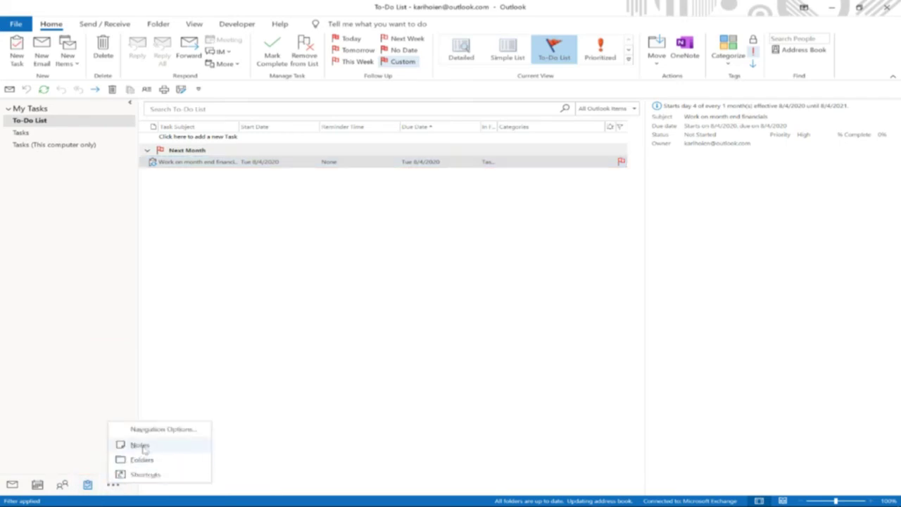
key(Escape)
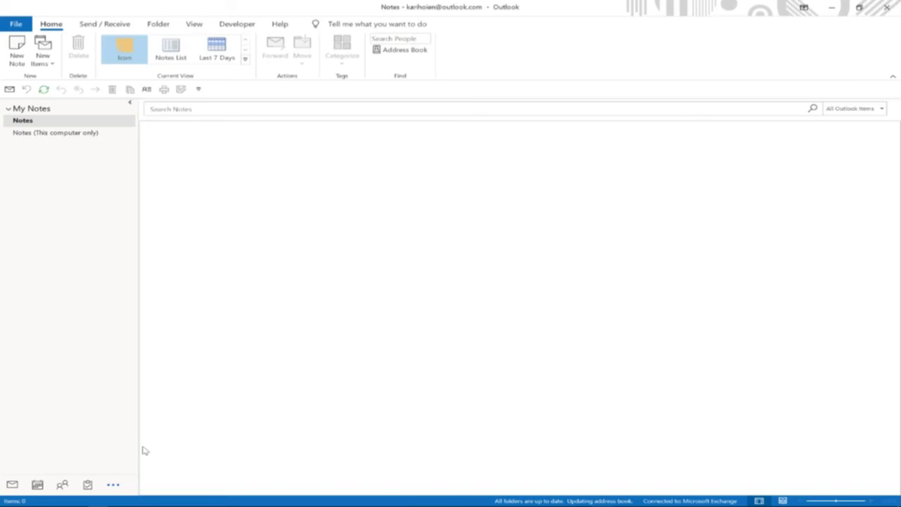
click(16, 62)
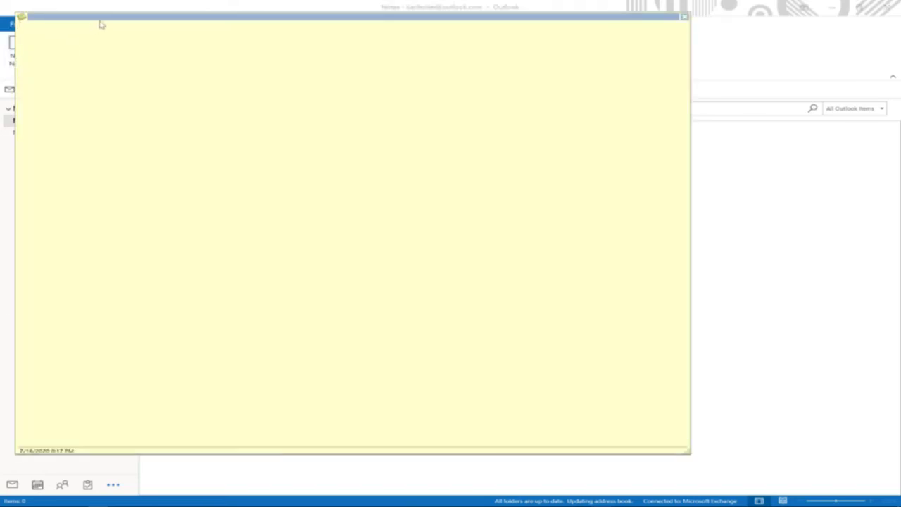
drag(100, 20, 226, 33)
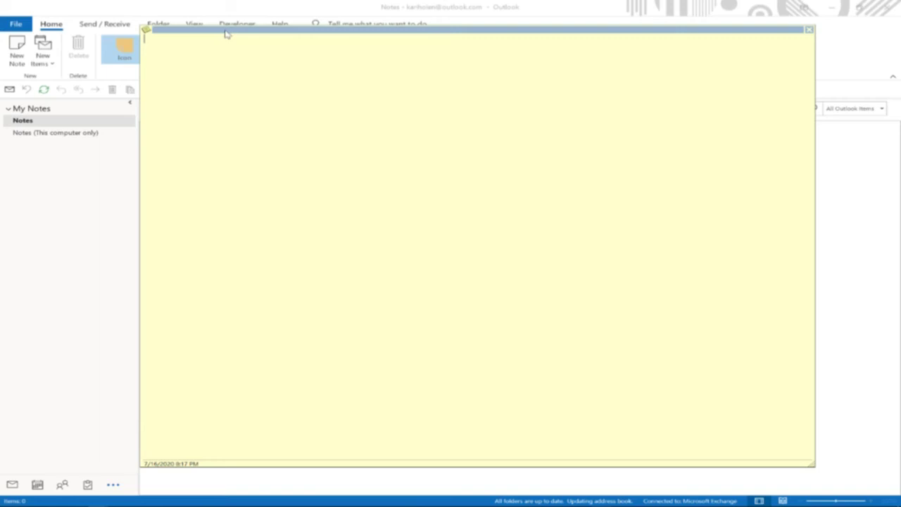
text(grab milk today)
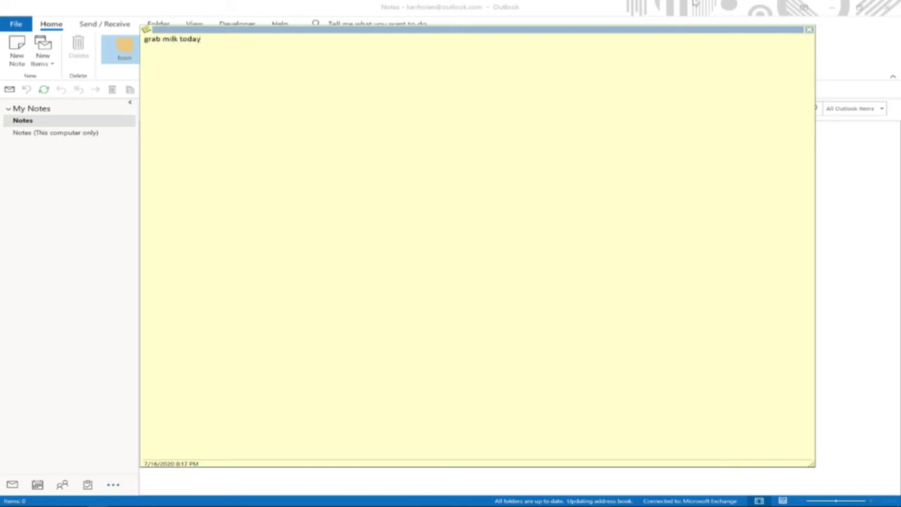
click(809, 30)
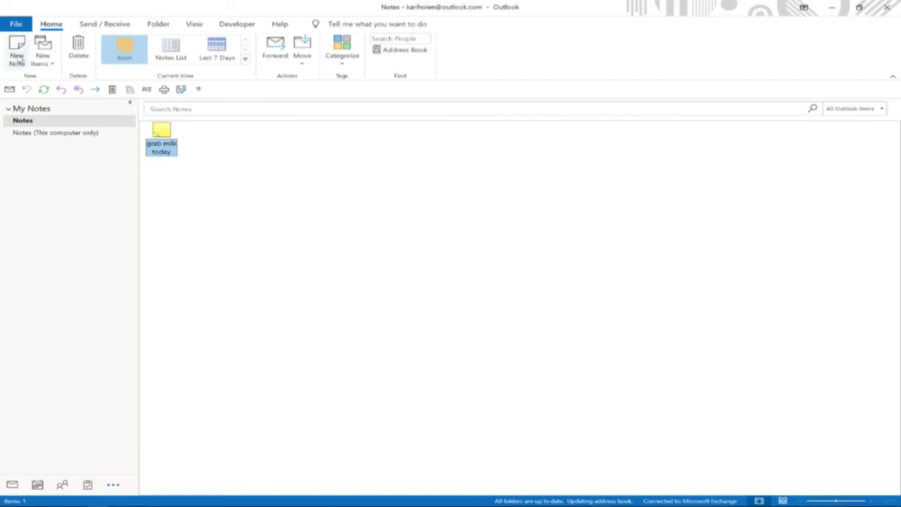
- Create a second note reading "mail taxes" and close it
click(17, 55)
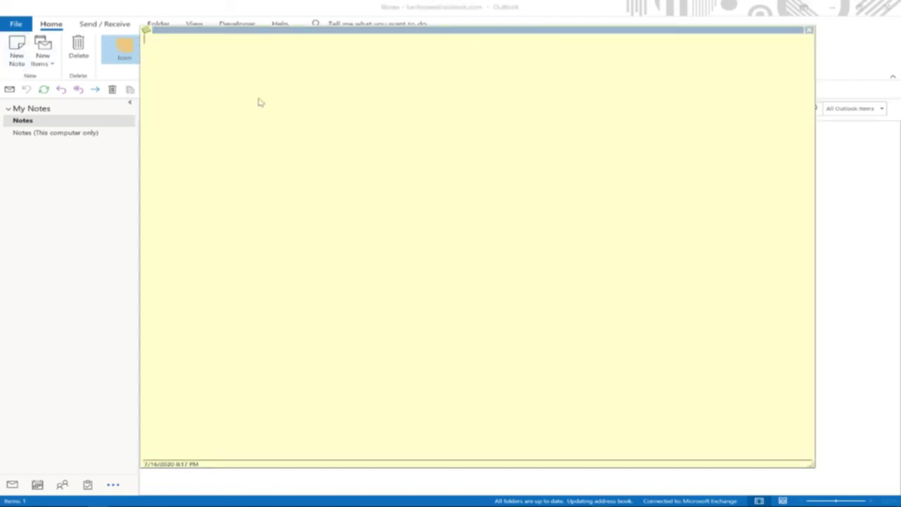
text(mail taxes)
click(809, 32)
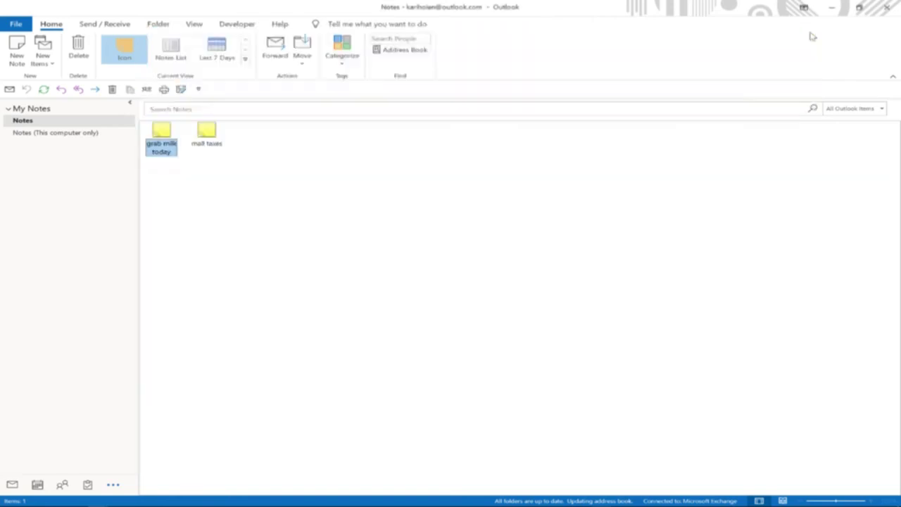
- Assign the blue category to the "mail taxes" note, keeping the name "Blue category"
right_click(213, 144)
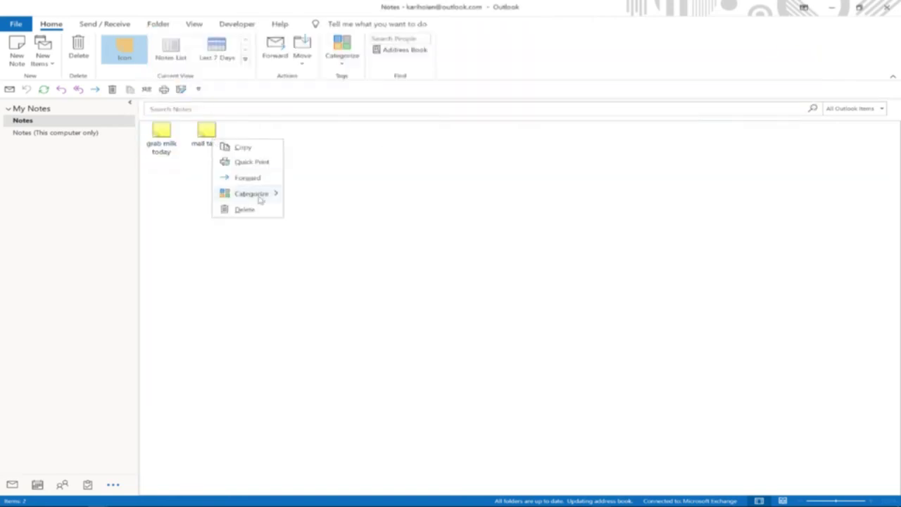
click(329, 216)
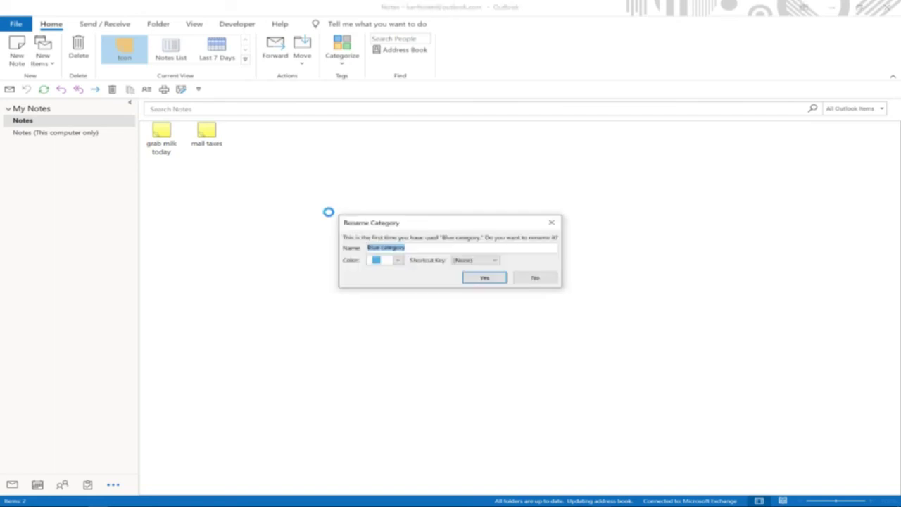
click(488, 280)
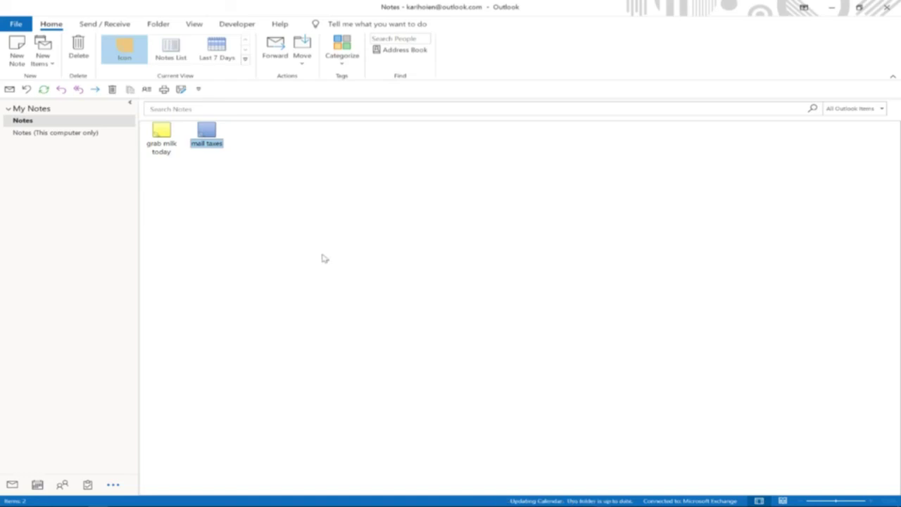
- Start forwarding the "mail taxes" note as an email attachment, and close the message without saving it
click(275, 54)
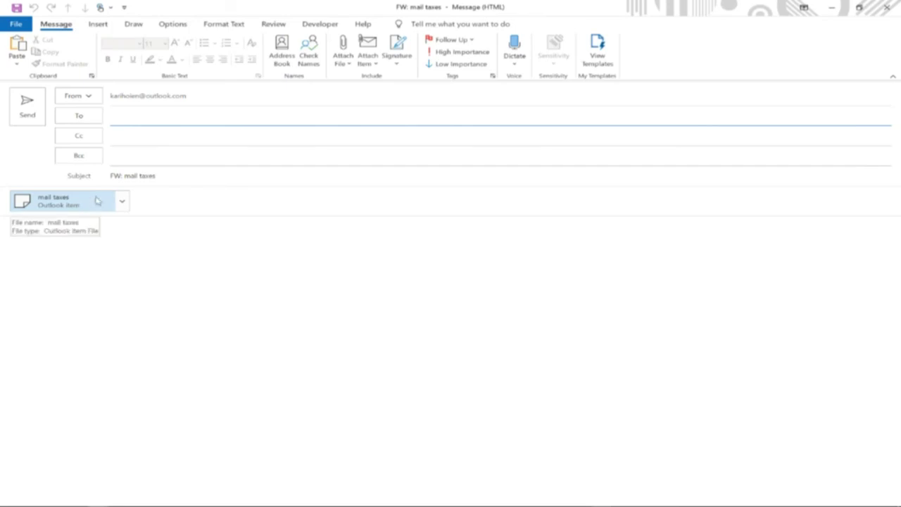
click(888, 8)
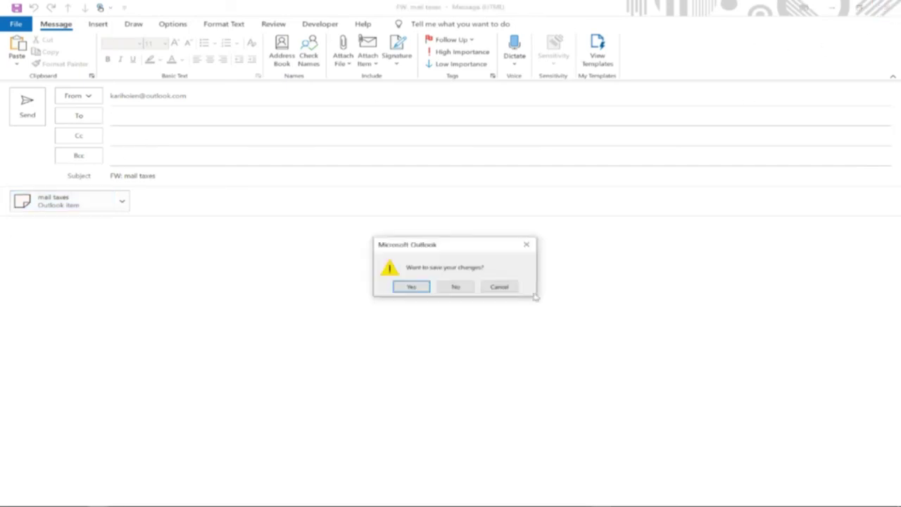
click(456, 287)
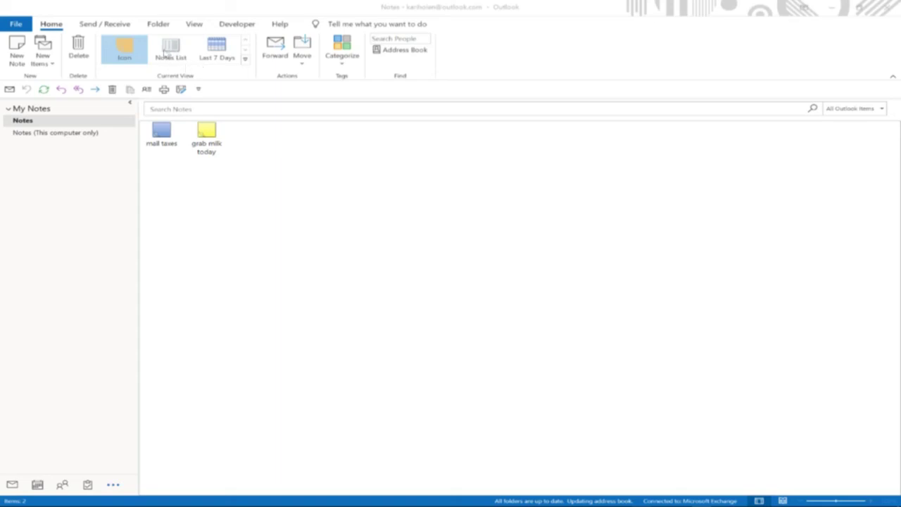
- View the notes as a Notes List and as Last 7 Days, and return to the Icon view
click(166, 53)
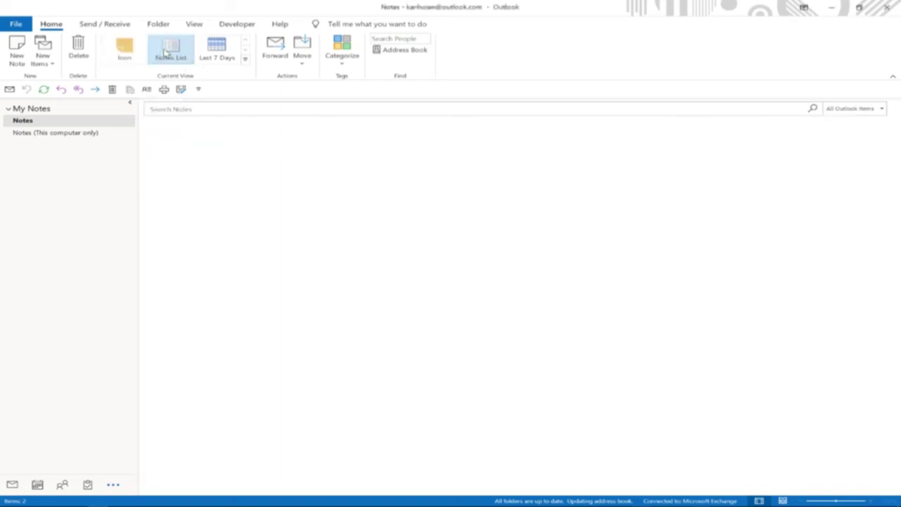
click(209, 52)
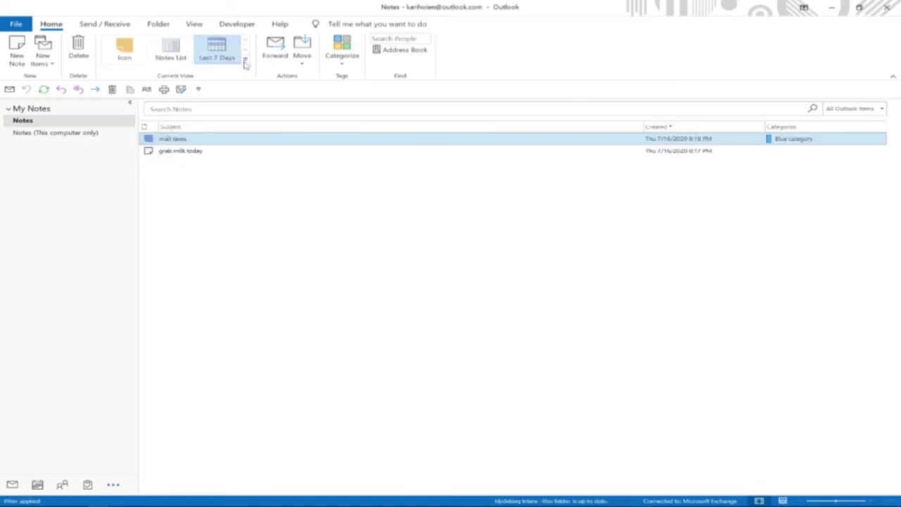
click(125, 51)
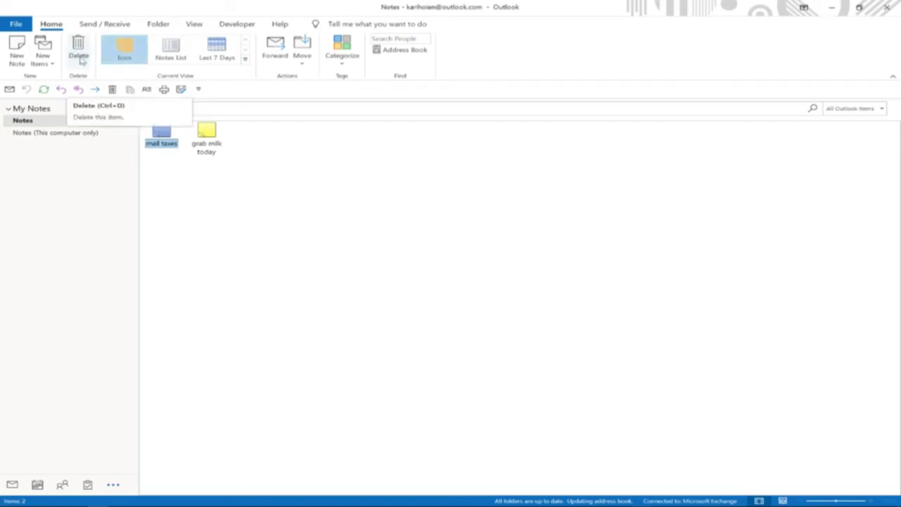
- Bring up the available actions for the "mail taxes" note
right_click(158, 133)
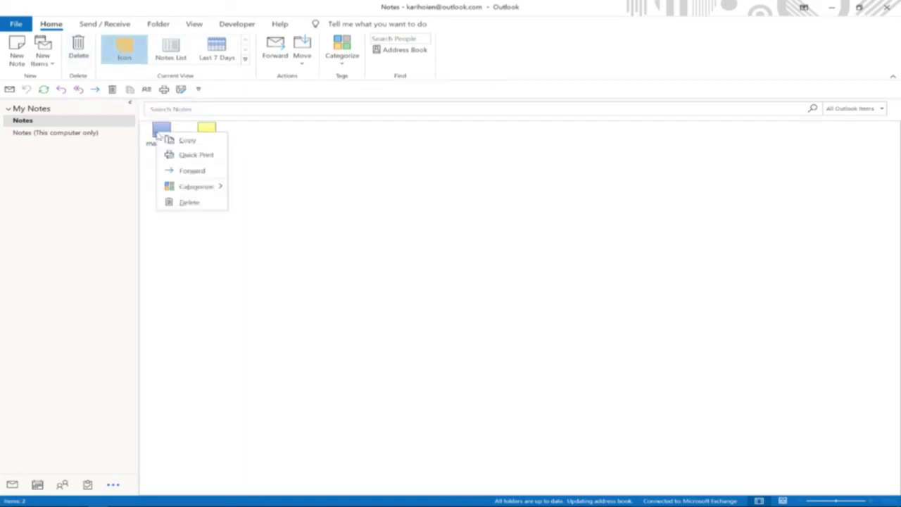